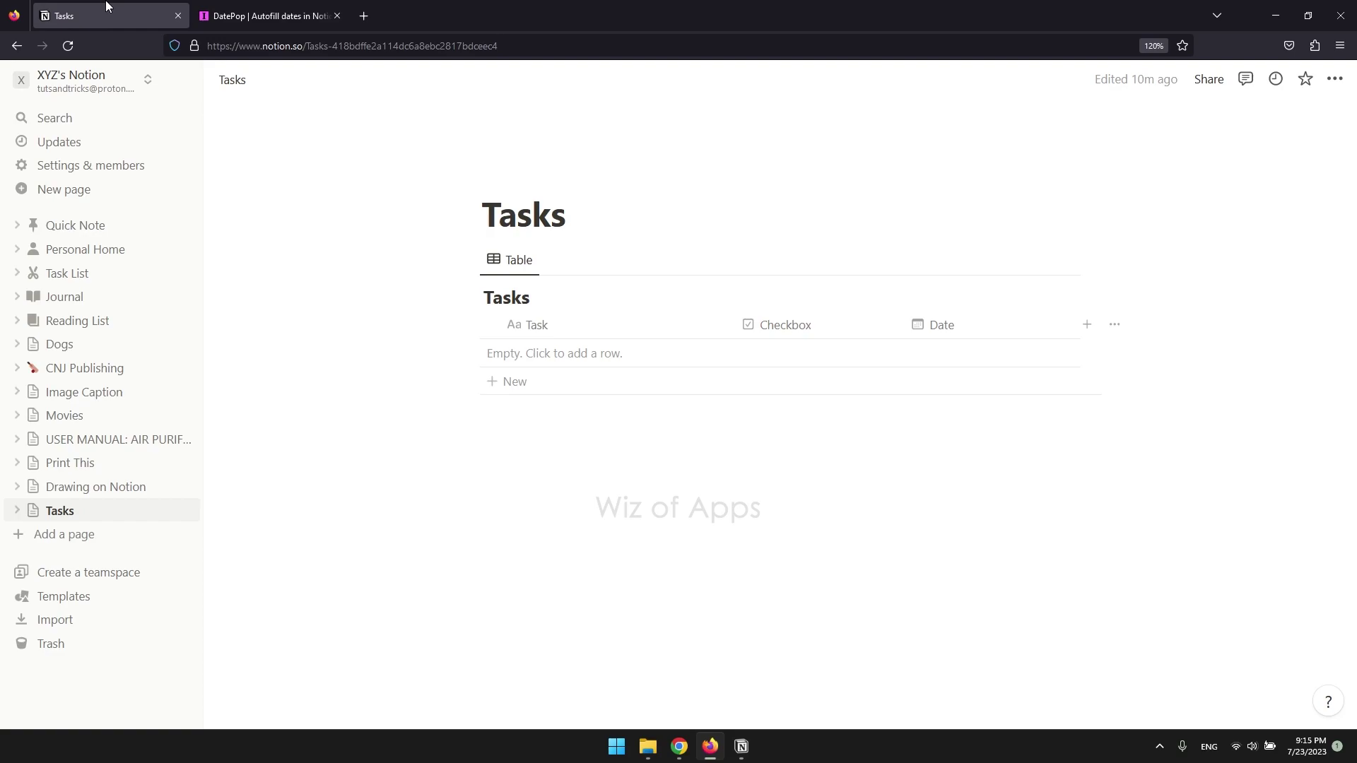
- Set DatePop's date range to all of next month (1–31 Aug 2023), one day per row
click(261, 15)
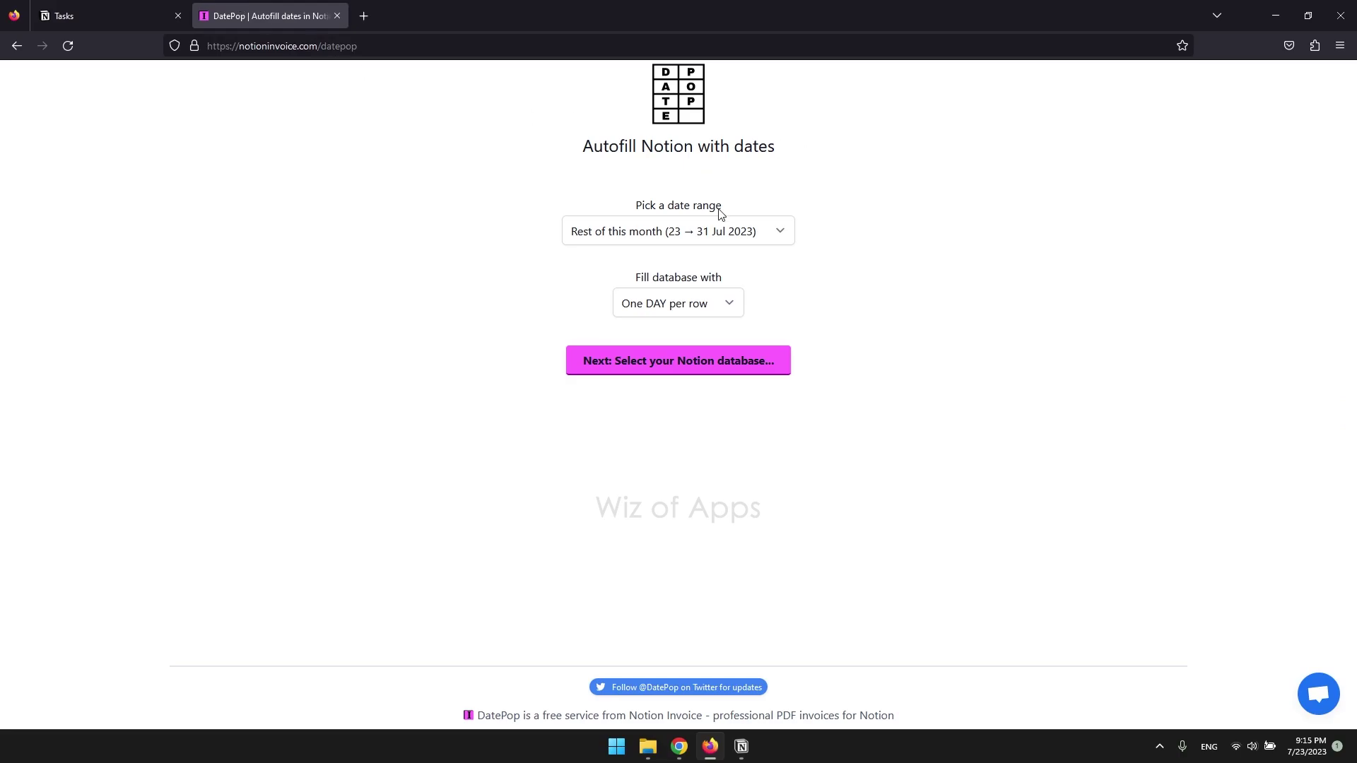
click(779, 233)
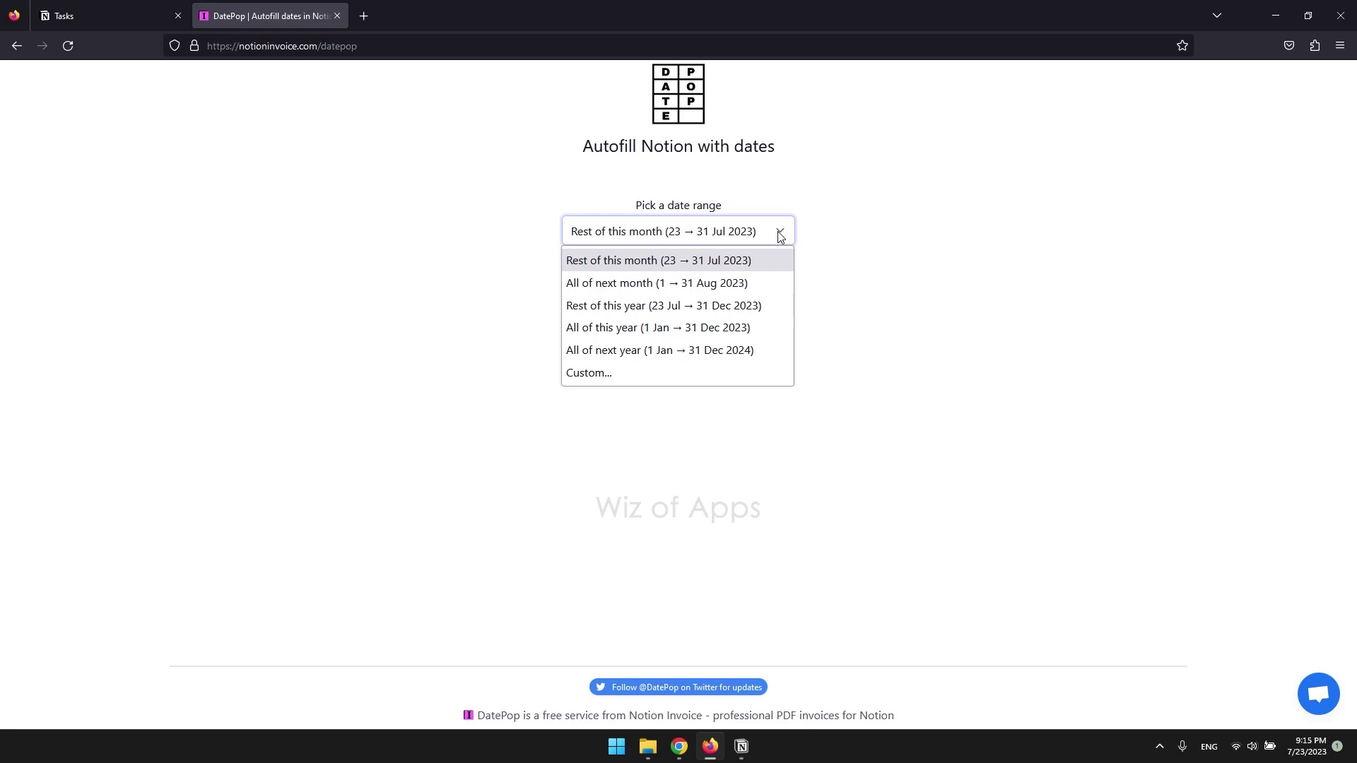
click(681, 374)
click(648, 232)
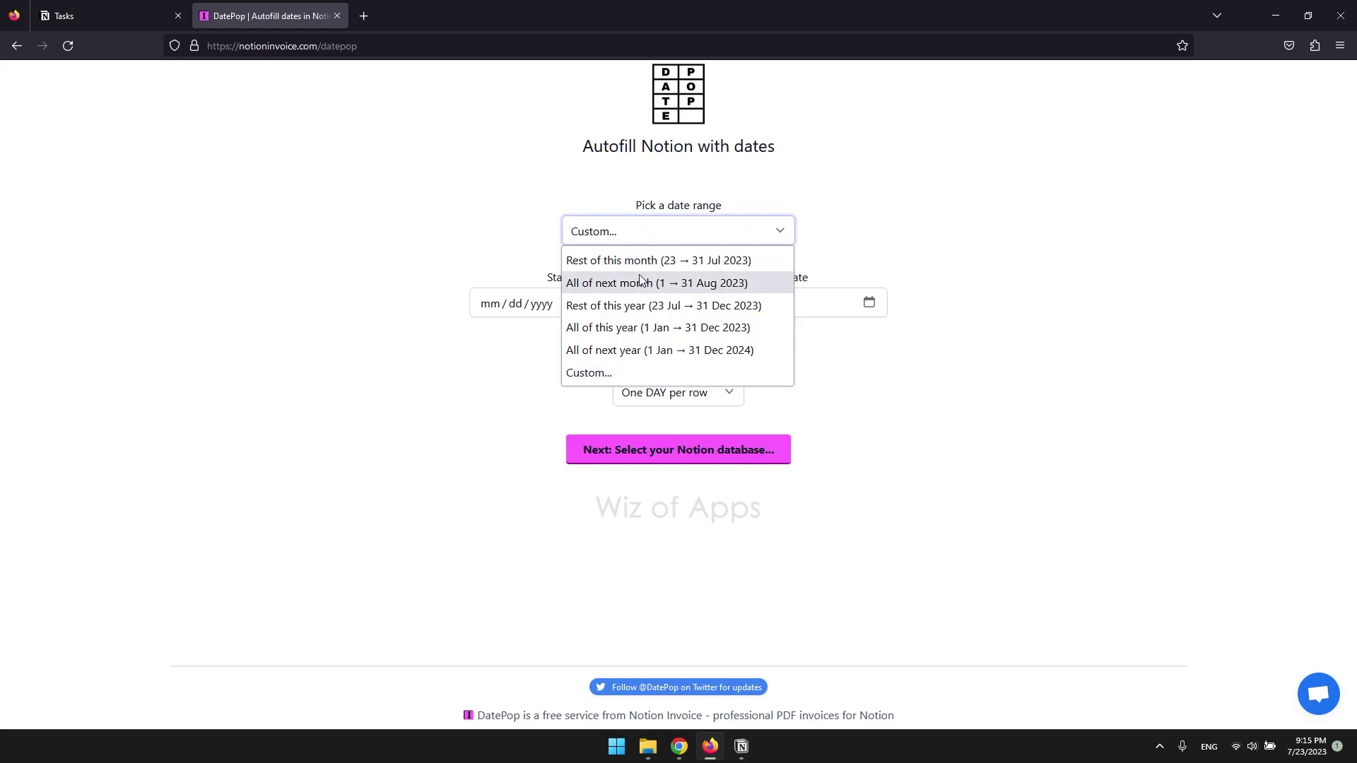
click(639, 282)
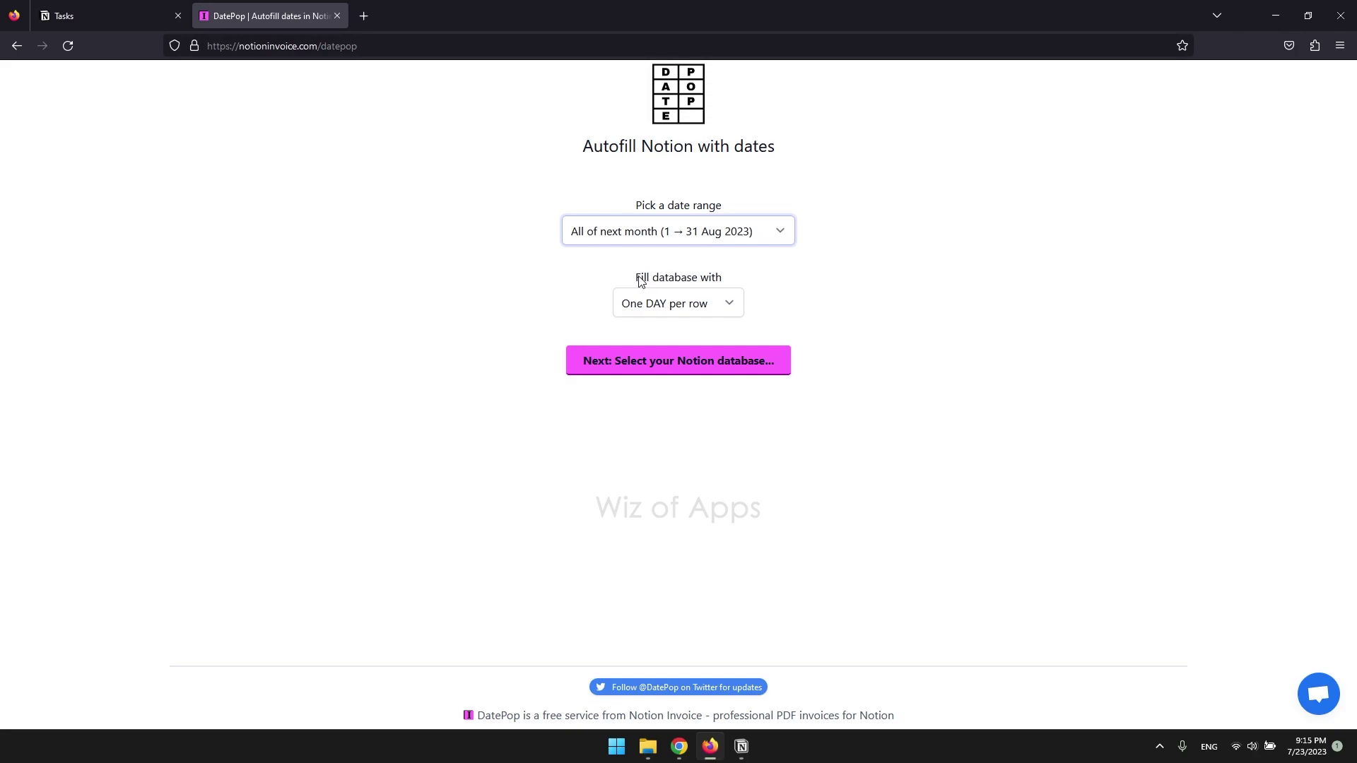
click(725, 315)
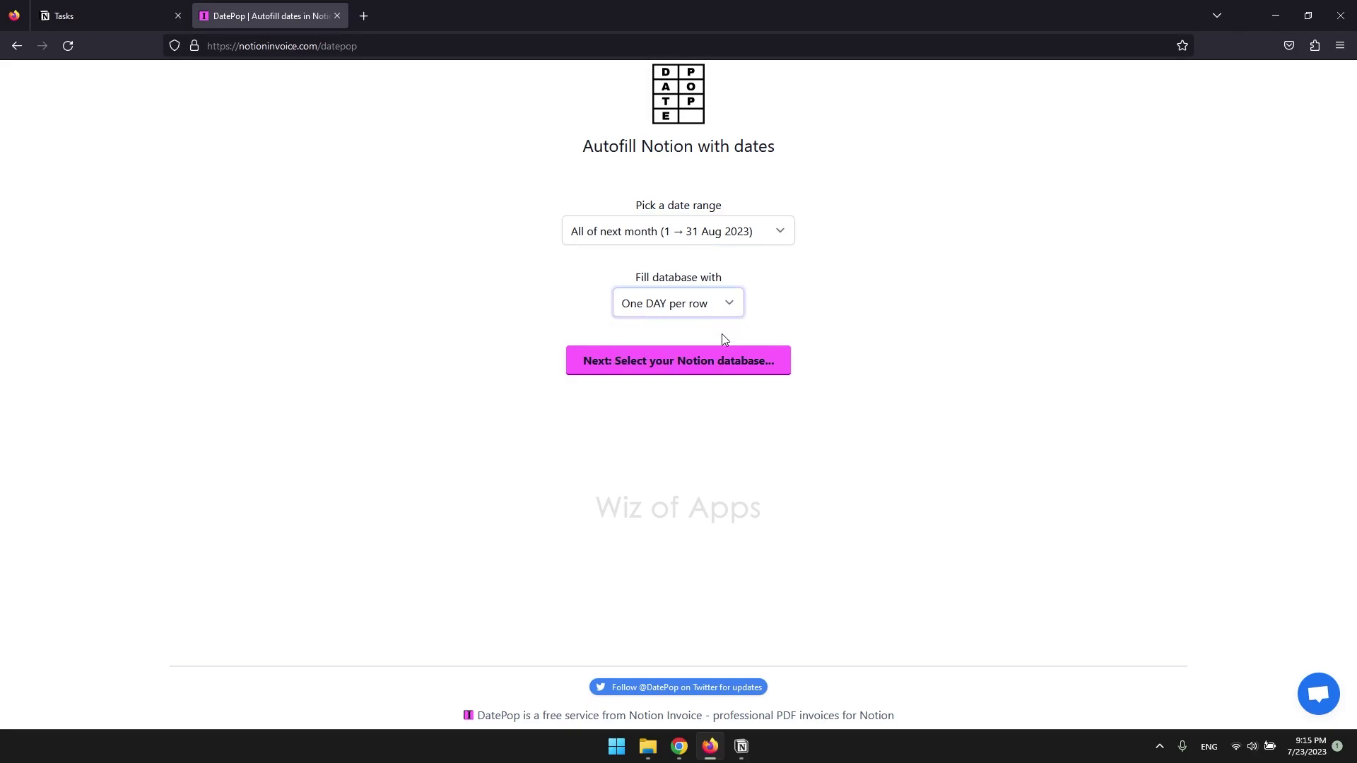
- Allow DatePop access to the Tasks page, retrying after the missing-database error
click(697, 364)
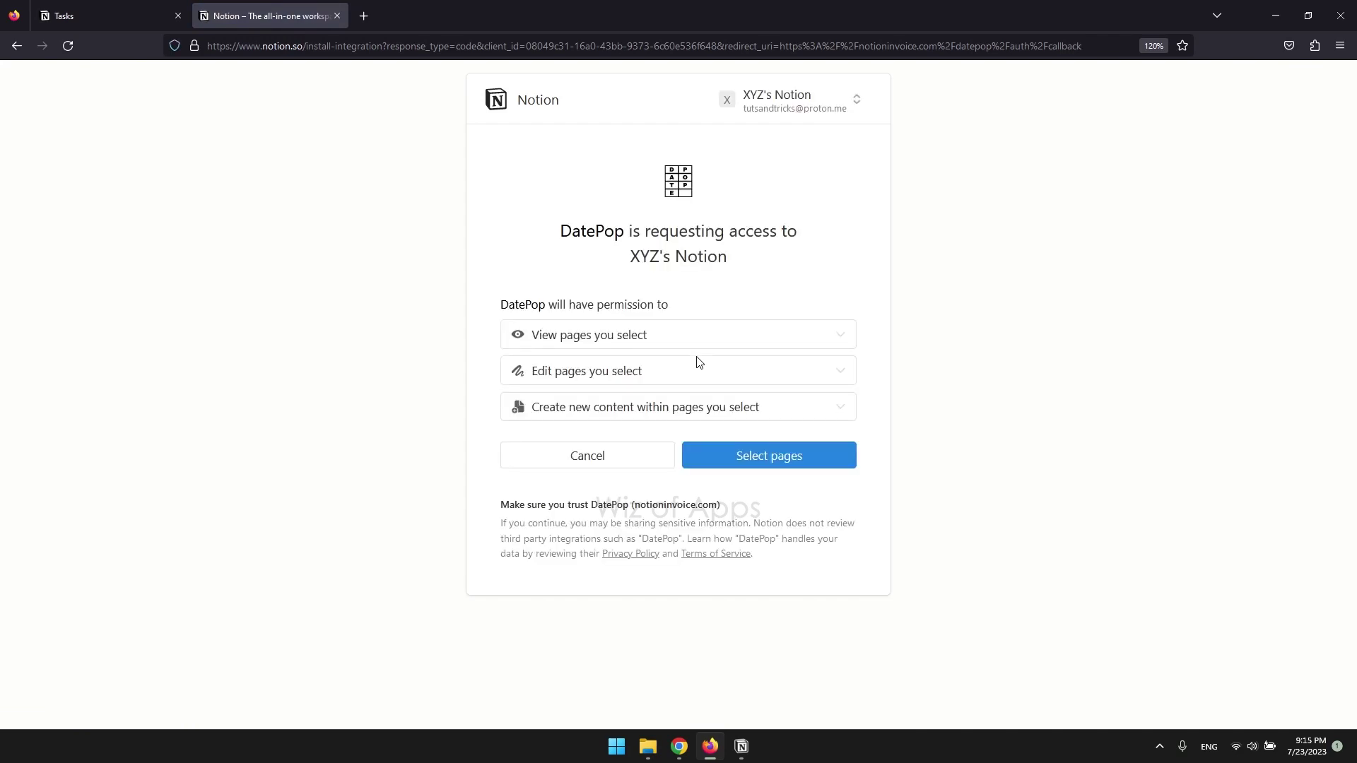
click(732, 459)
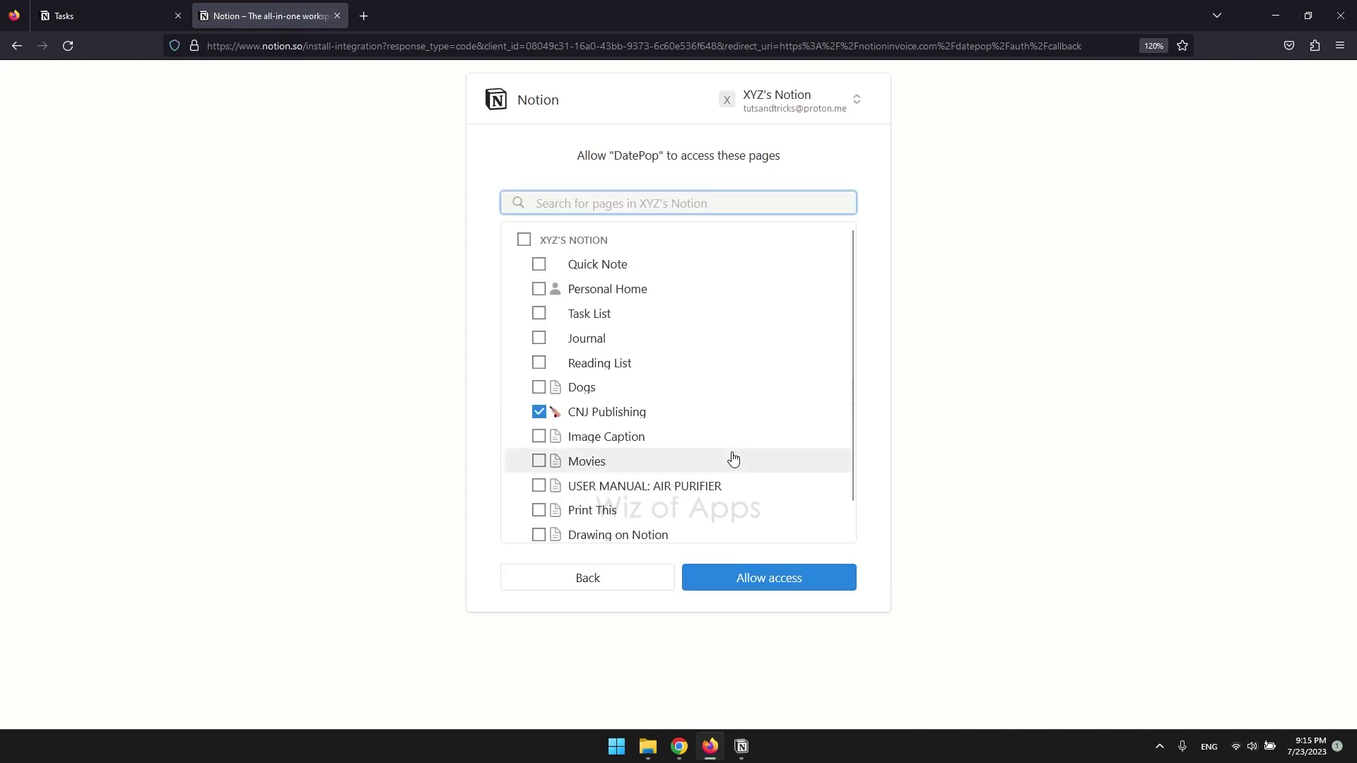
scroll(621, 412, down, 1)
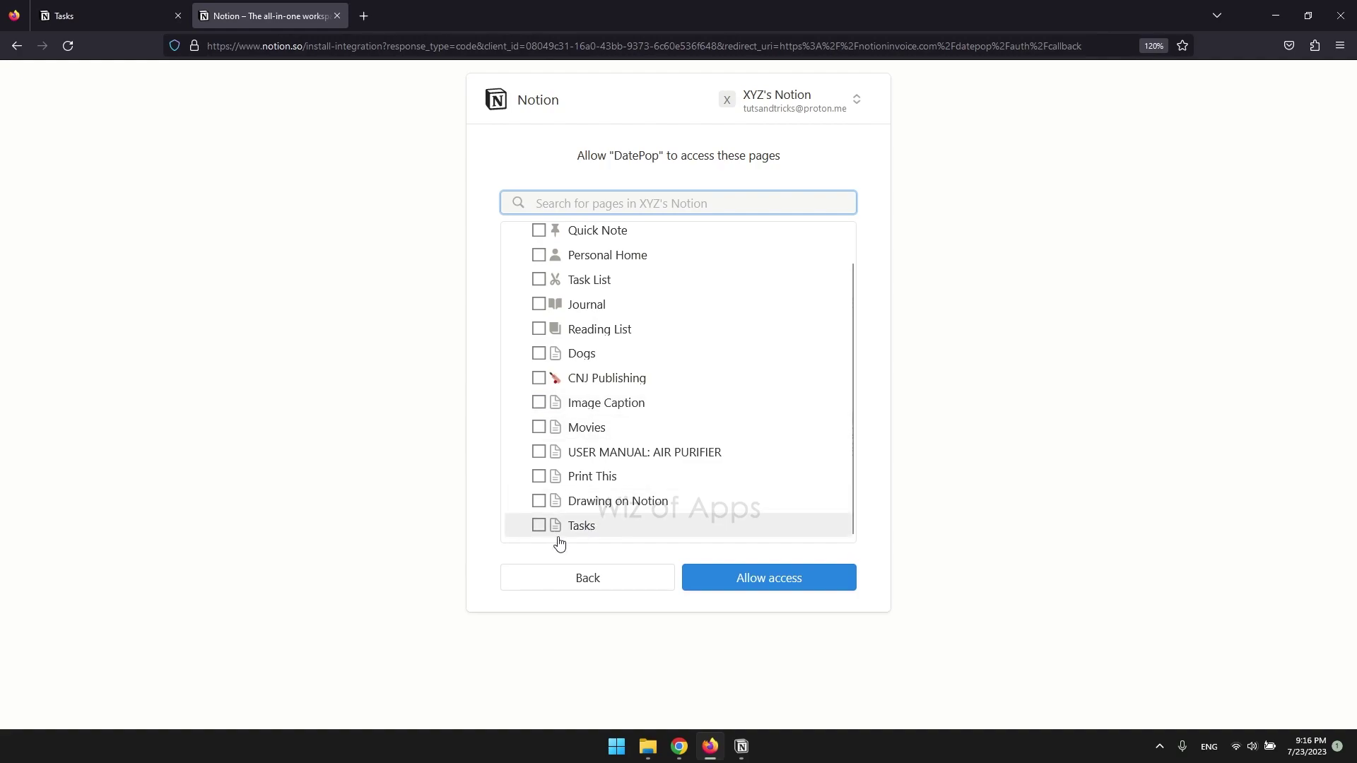
click(540, 531)
click(789, 578)
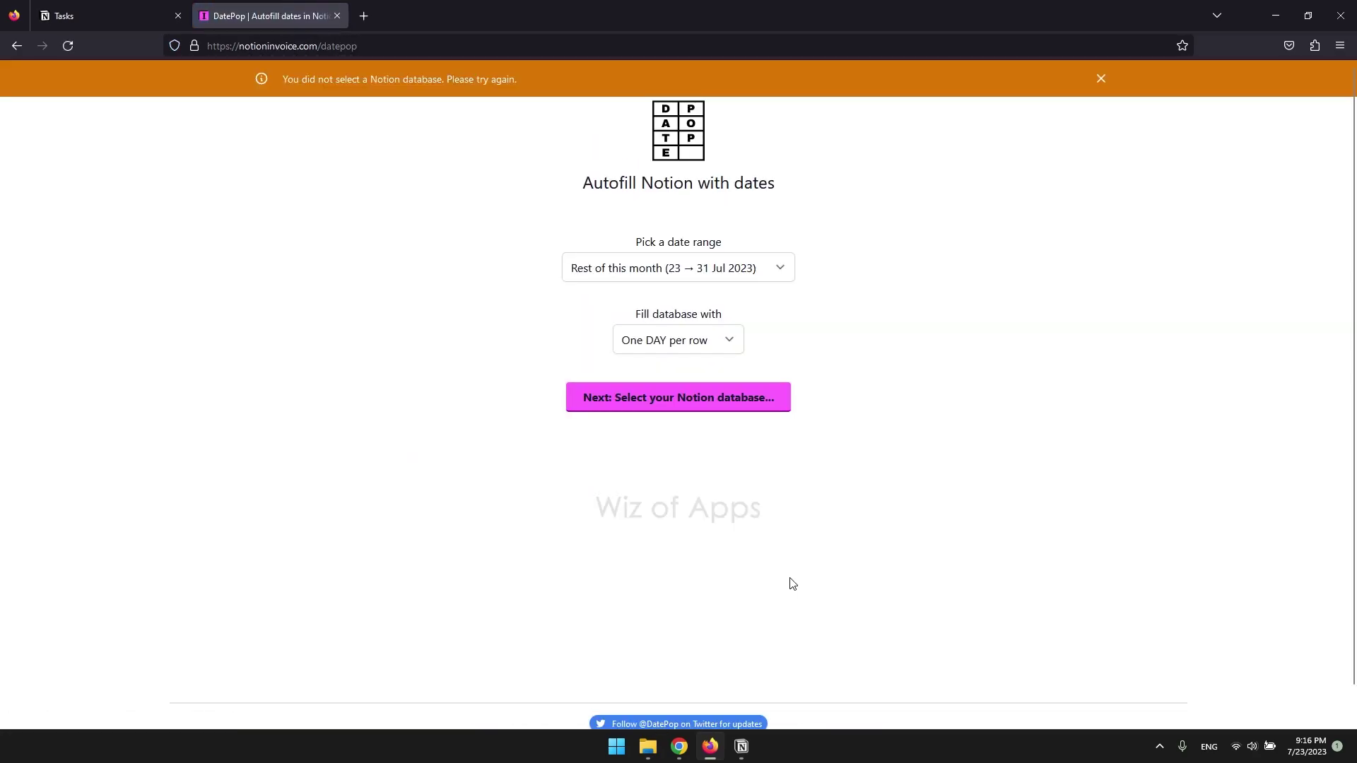
click(631, 399)
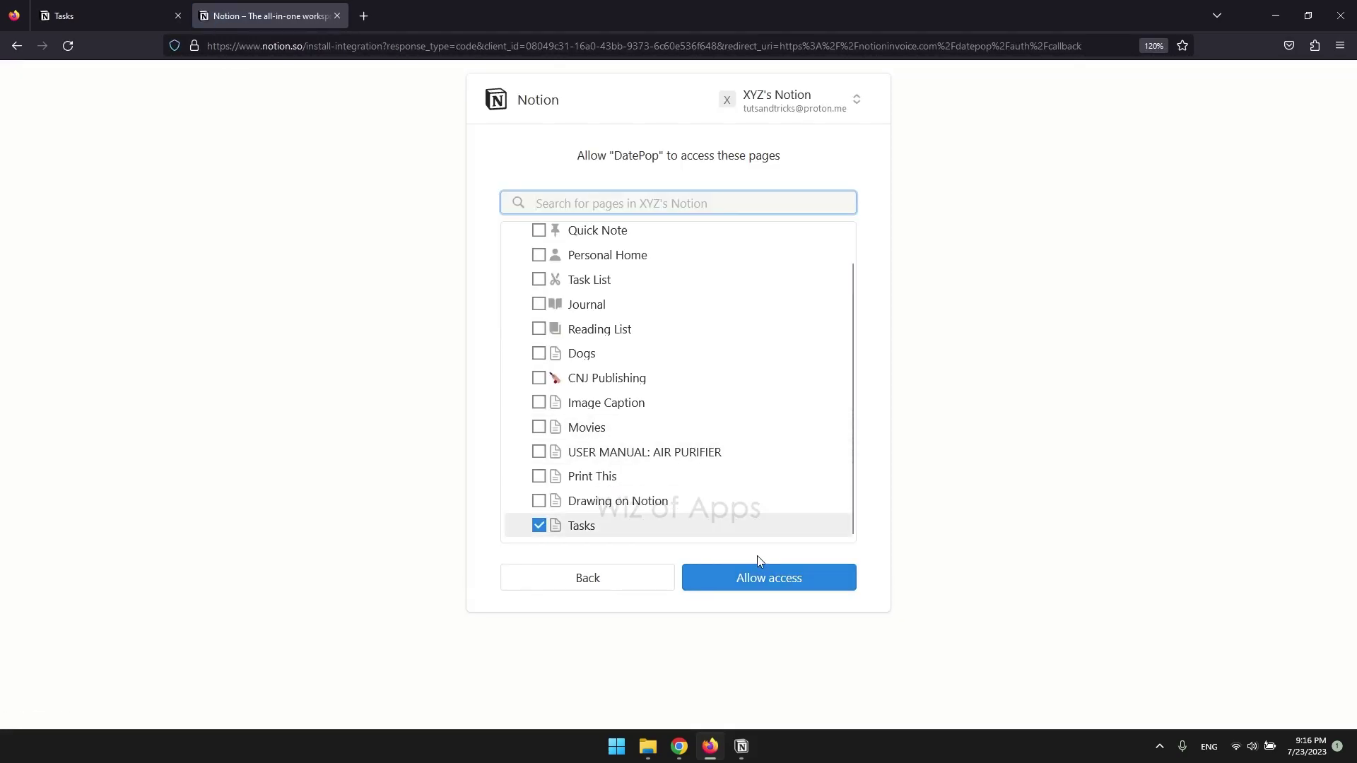
- Confirm Tasks access, target the Date property, and start creating the date rows
click(750, 582)
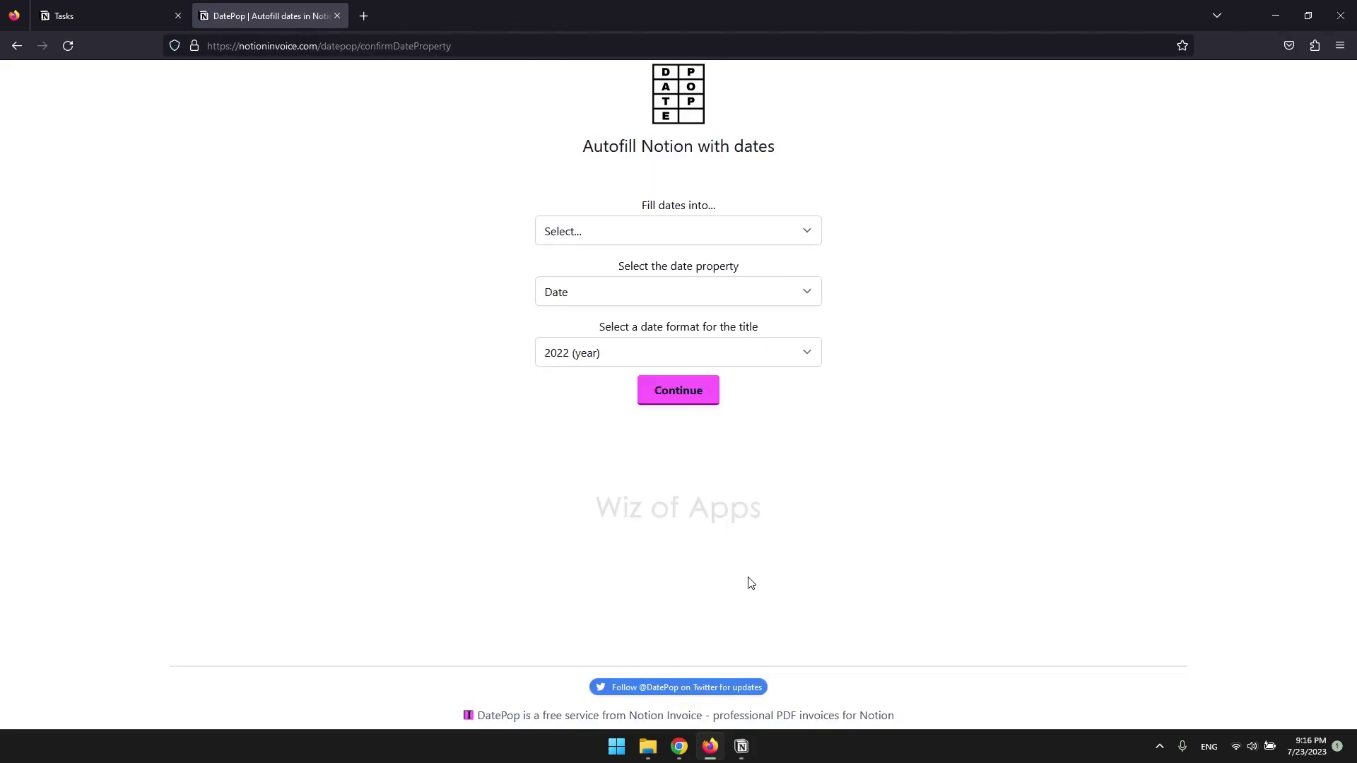
click(634, 228)
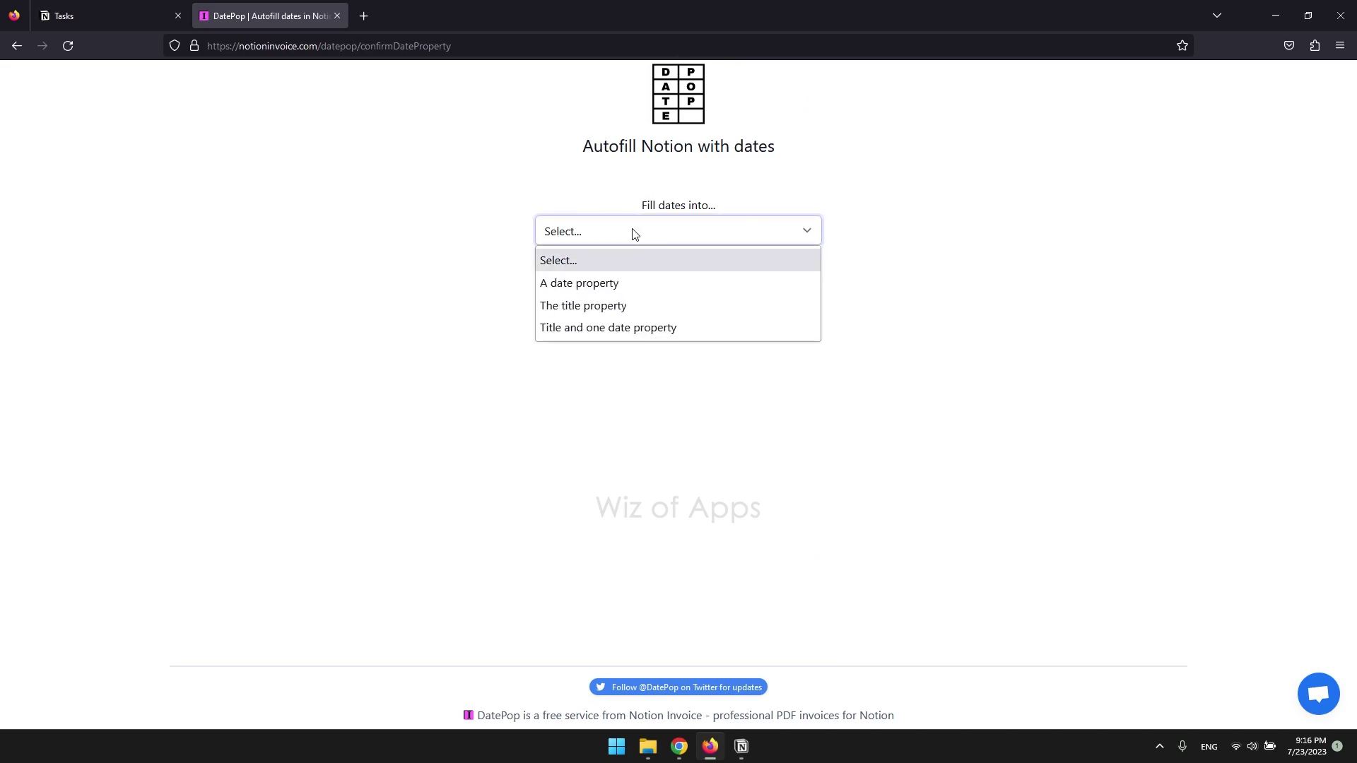
click(623, 282)
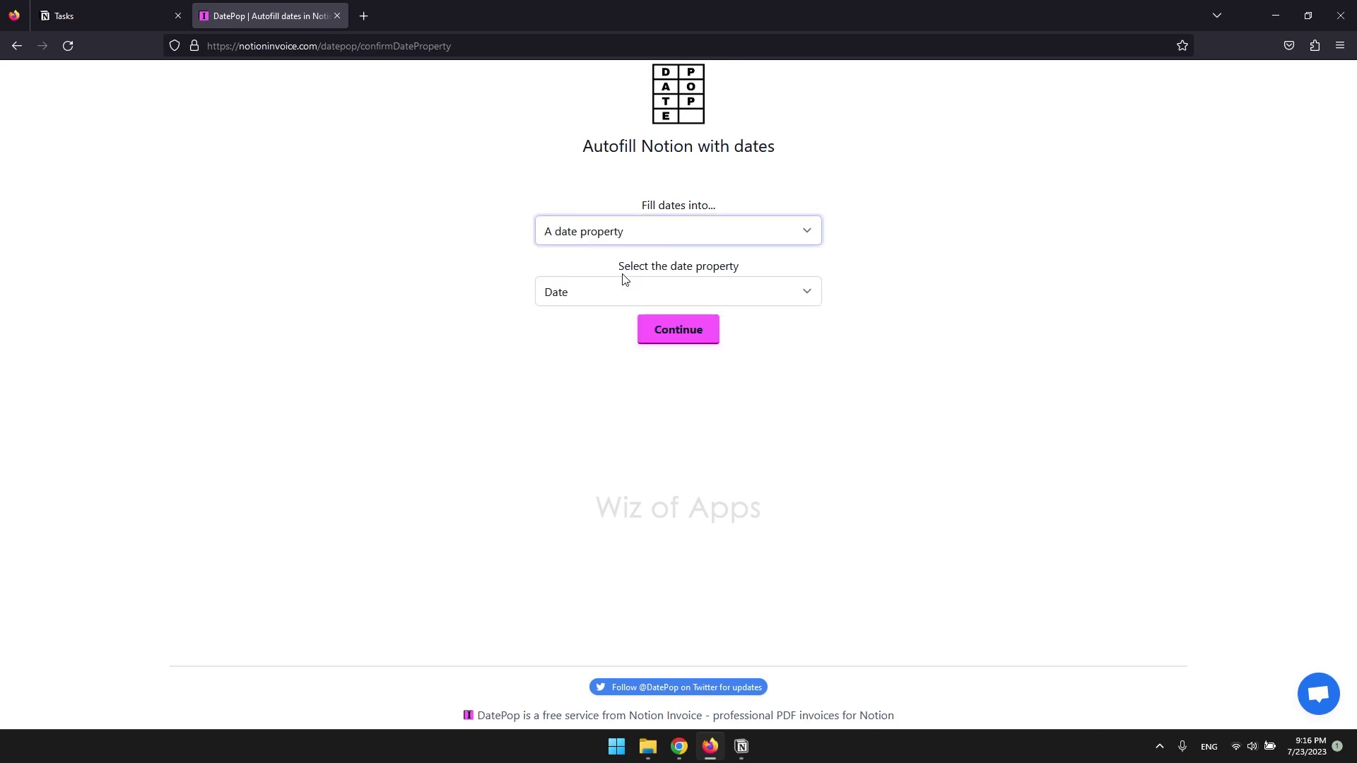
click(623, 303)
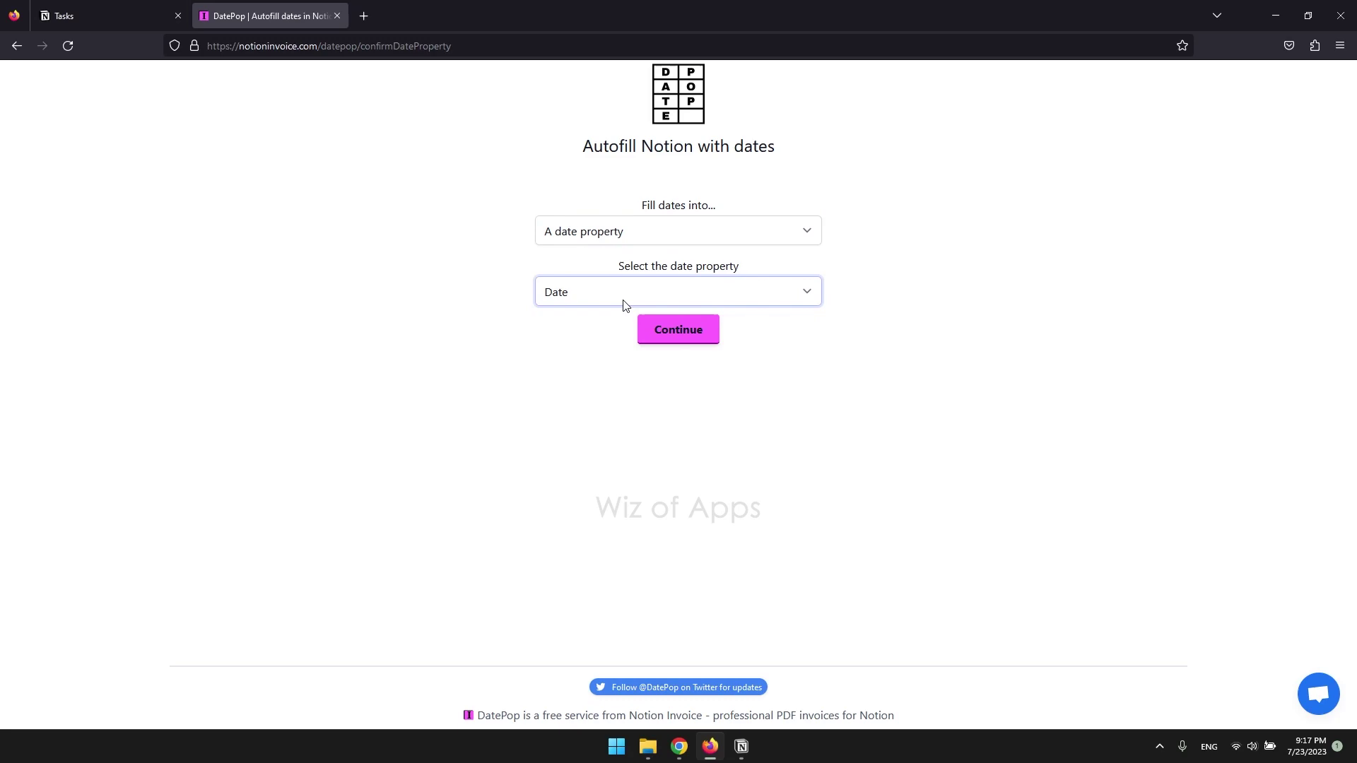
click(684, 342)
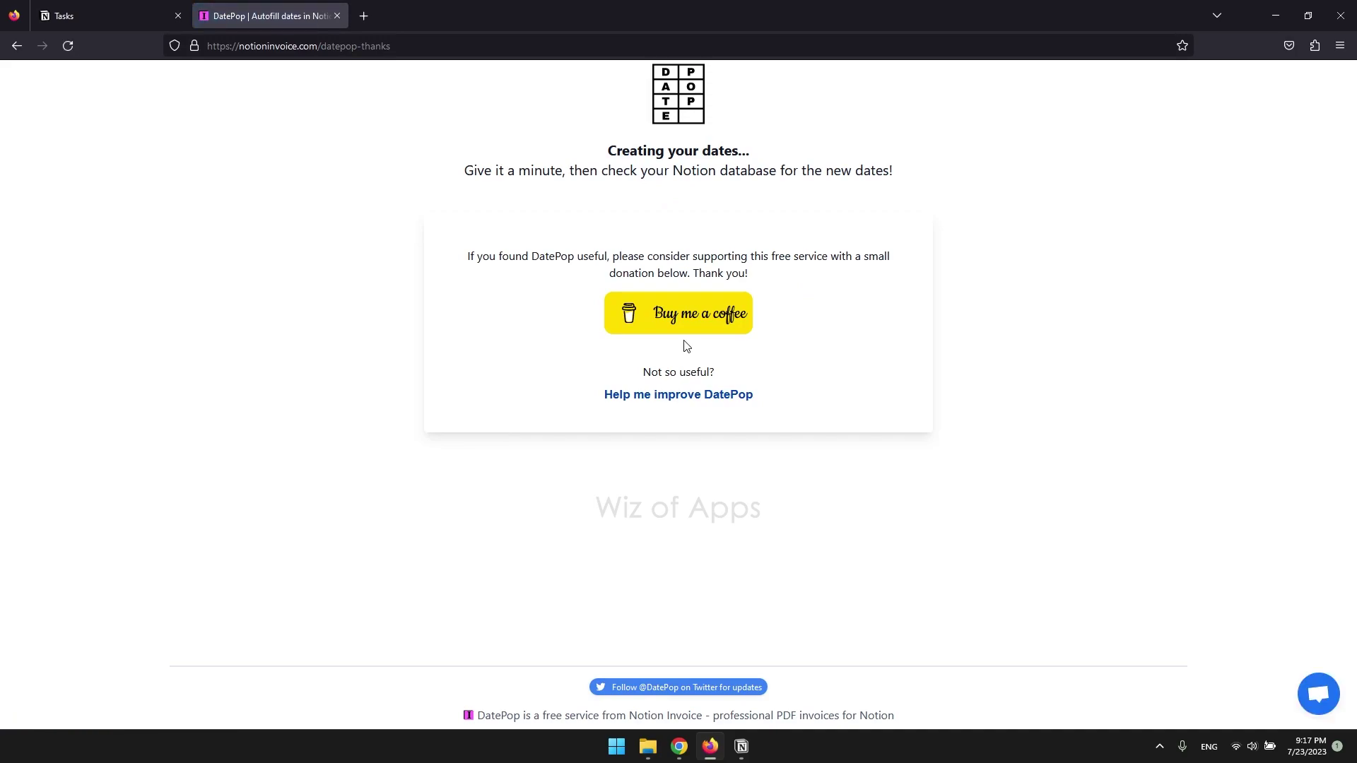
- Return to the Notion Tasks table to watch the new date rows appear
click(107, 15)
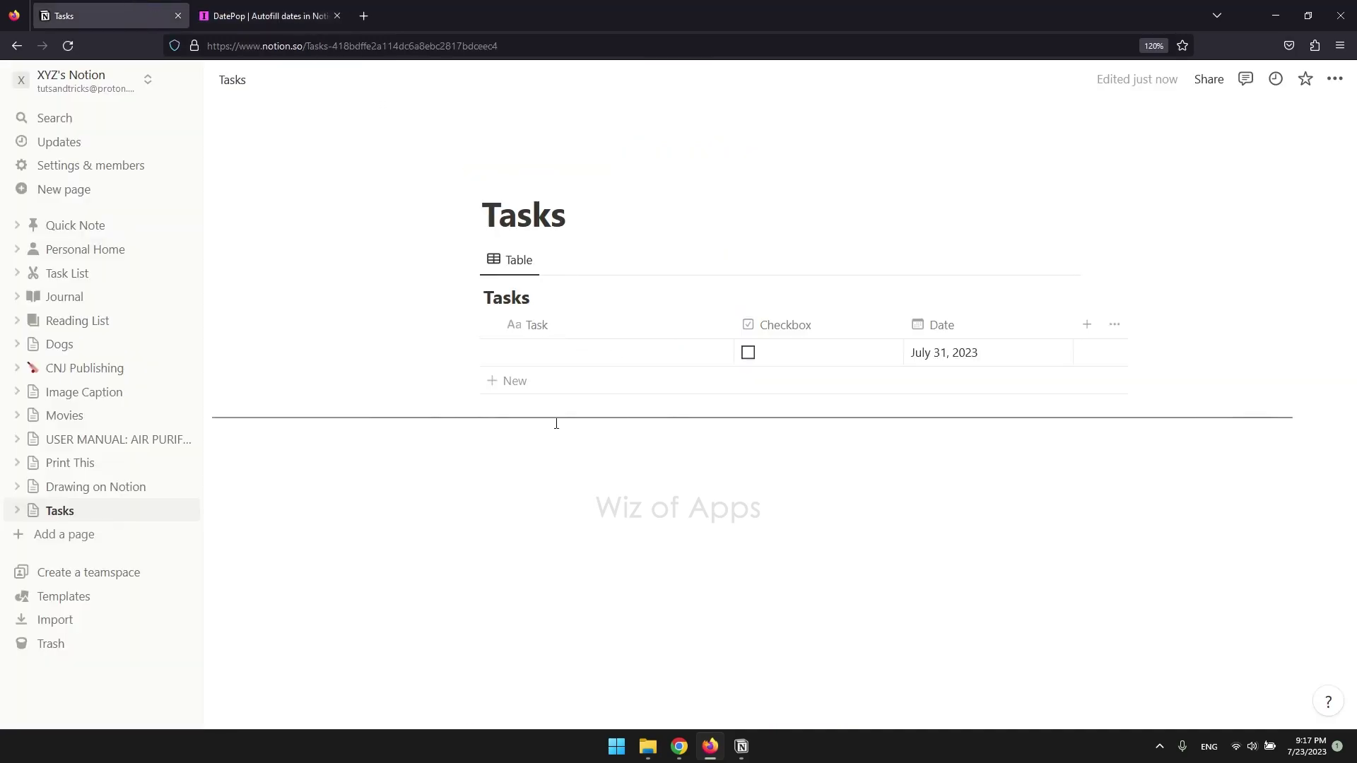